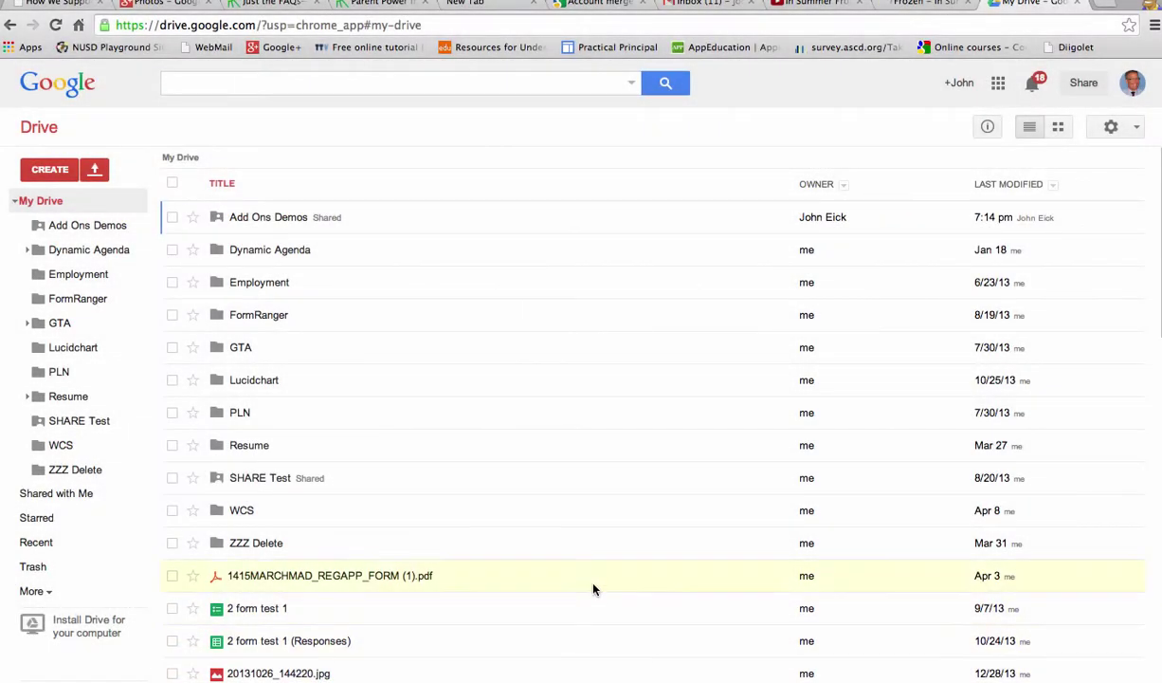
# Open the Add Ons Demos folder in Drive and open the Mail Chimp letter document
pyautogui.click(253, 218)
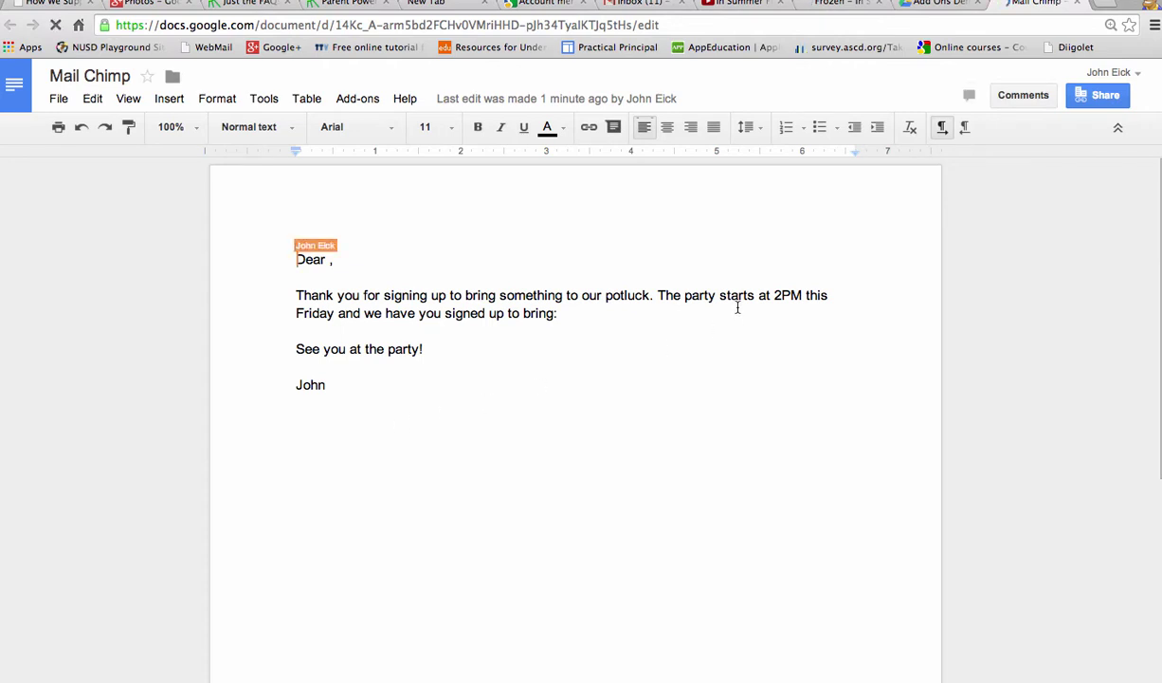
# Review the letter by highlighting the party time, Friday, and the body through 'signed up to bring:'
pyautogui.moveTo(774, 296); pyautogui.dragTo(822, 302)
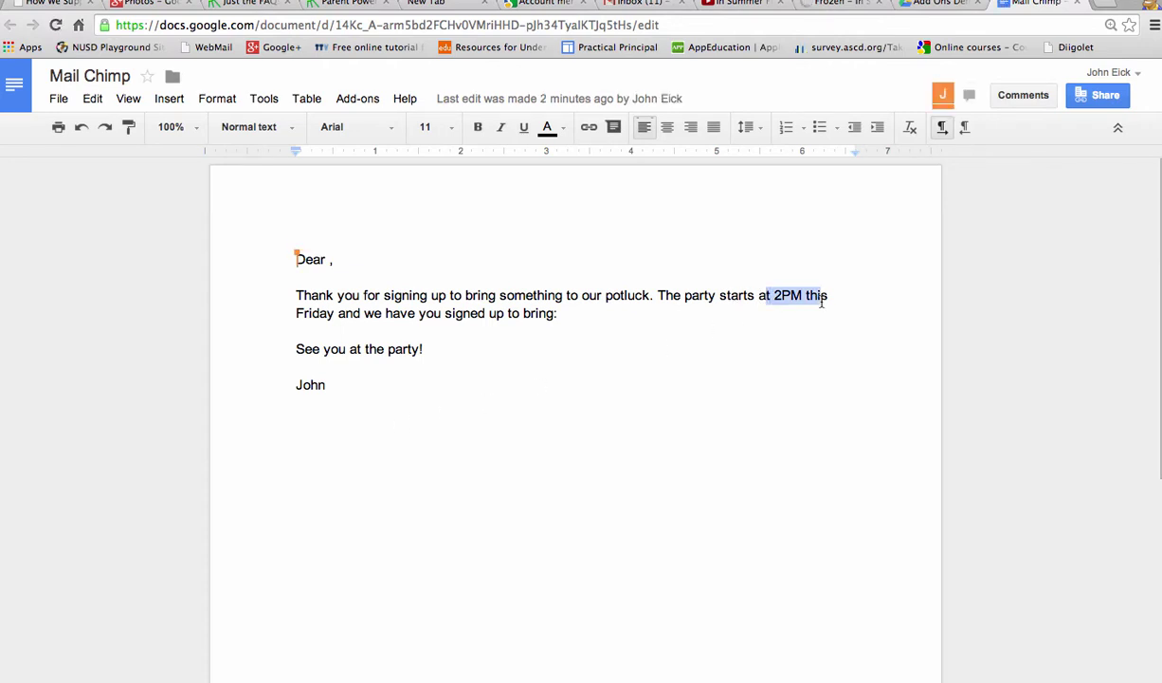
pyautogui.moveTo(296, 313); pyautogui.dragTo(316, 314)
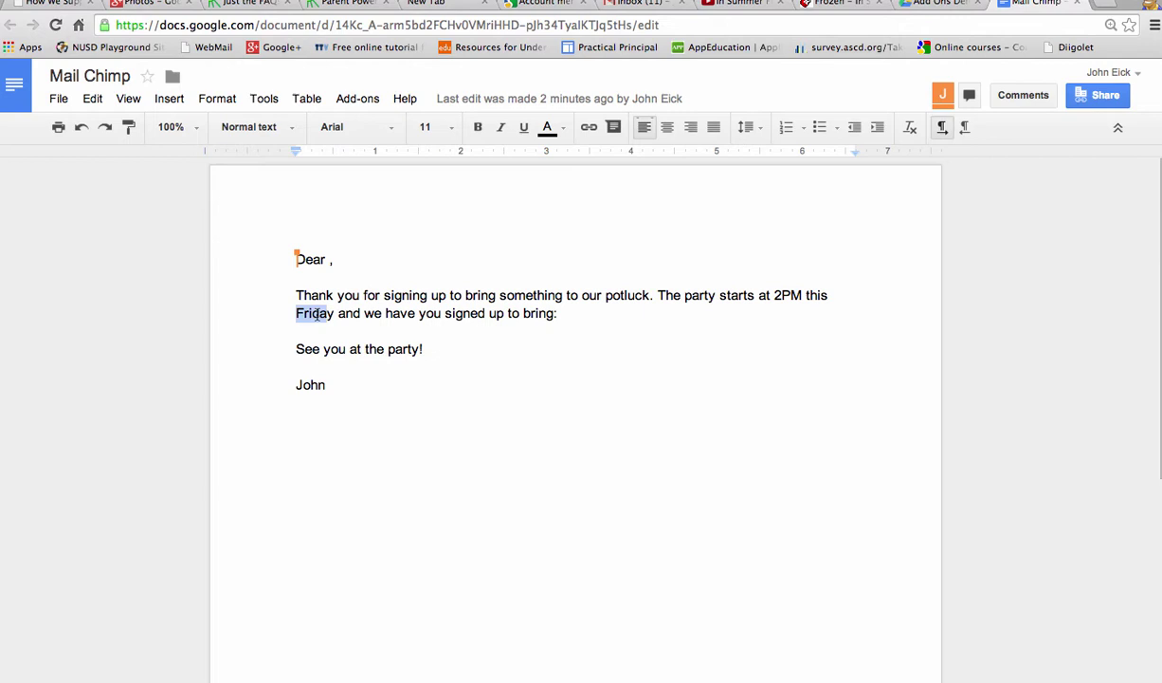
pyautogui.click(326, 258)
pyautogui.moveTo(294, 285); pyautogui.dragTo(565, 320)
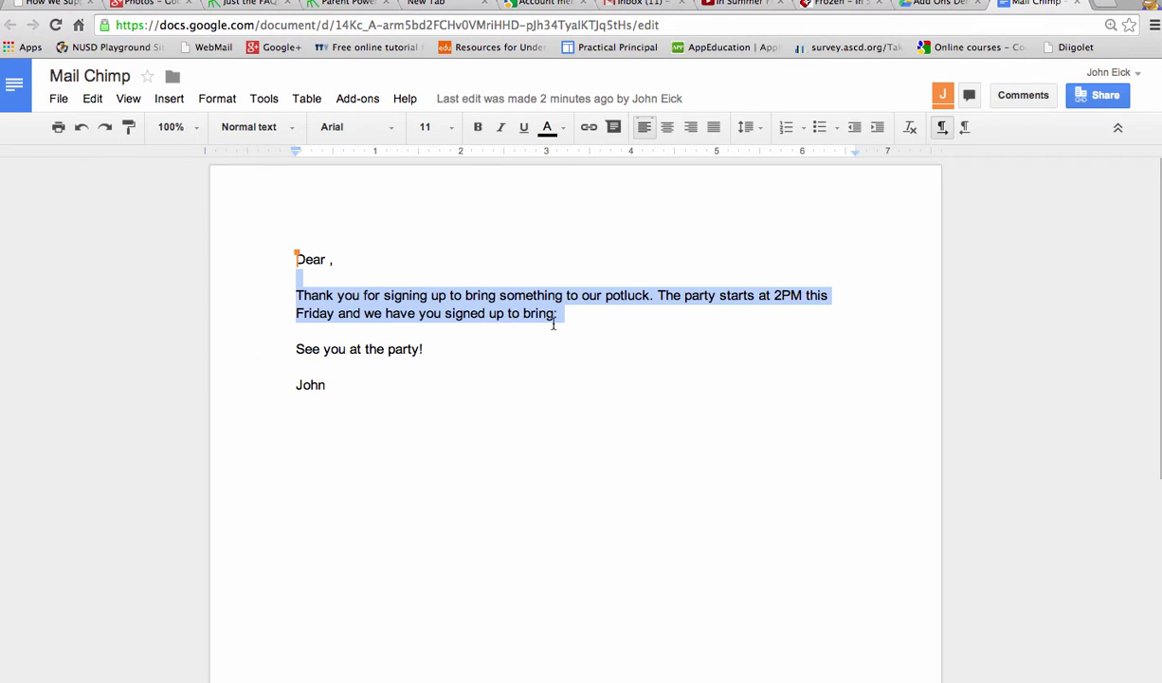
# Add a blank line below 'signed up to bring:' and open Google Drive in a new tab
pyautogui.click(441, 332)
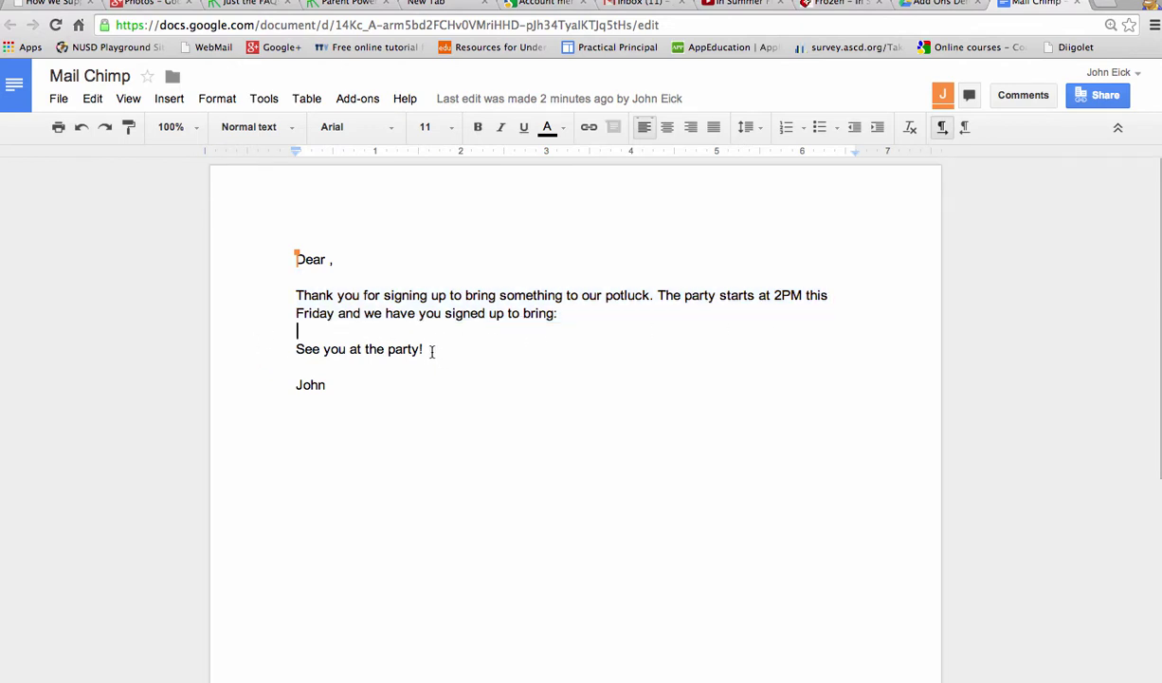
pyautogui.press('Return')
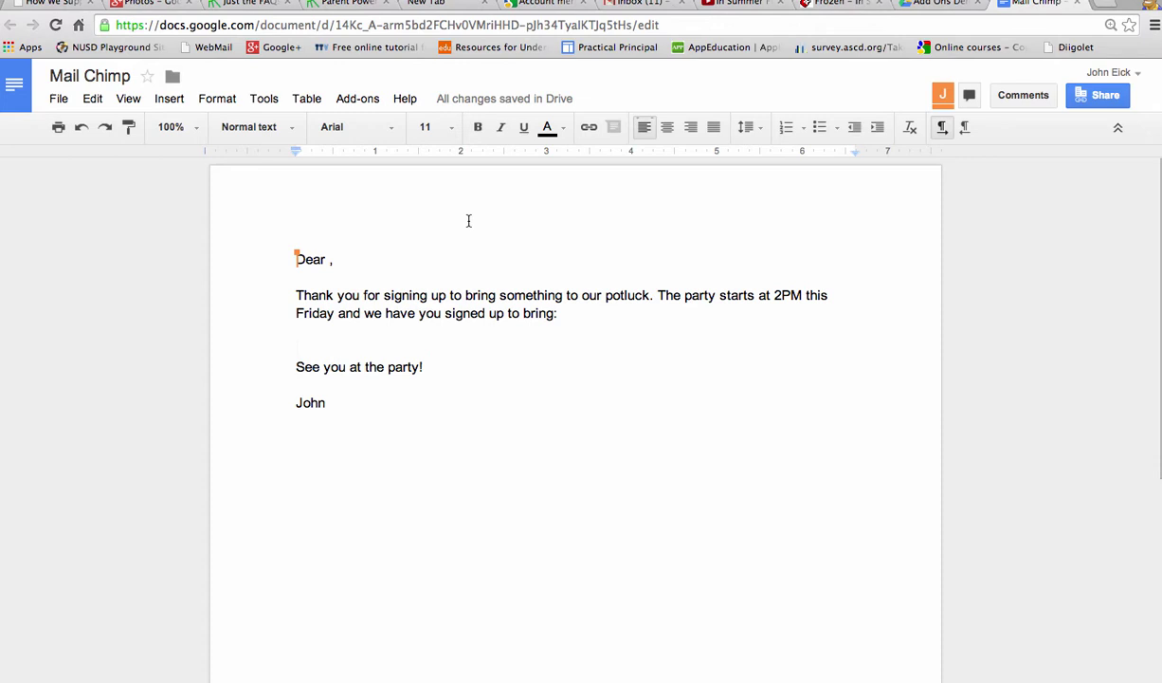
pyautogui.click(13, 85)
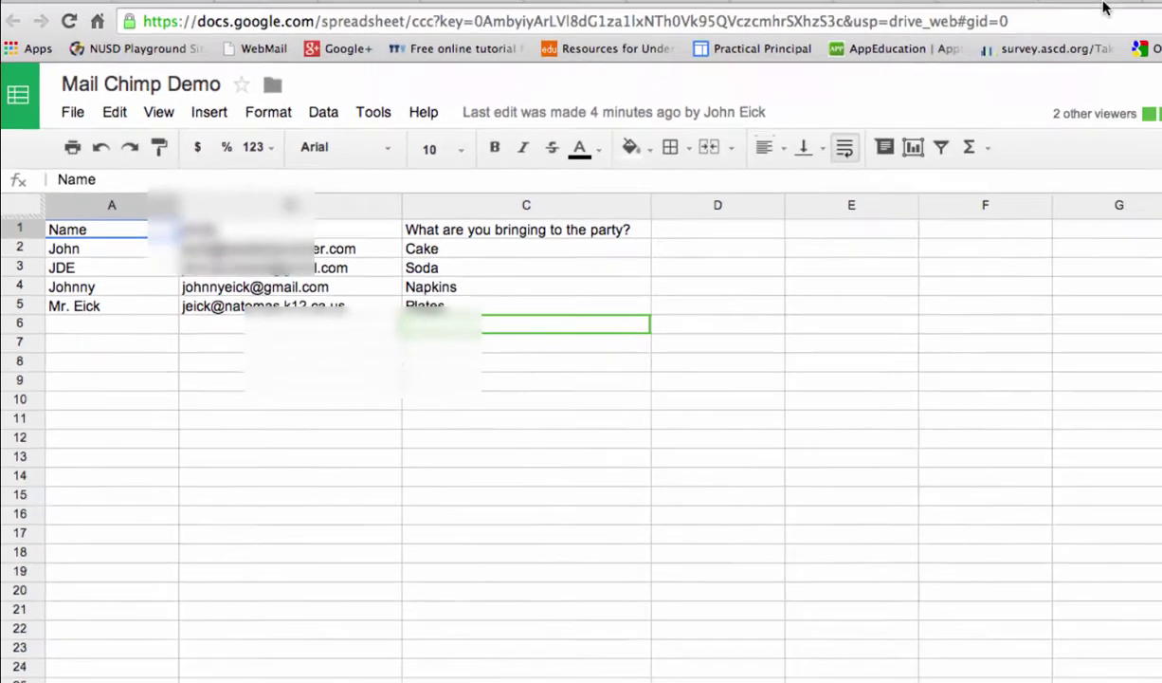
# Go back to the Mail Chimp letter after reviewing the Mail Chimp Demo spreadsheet's names, emails and items
pyautogui.click(884, 4)
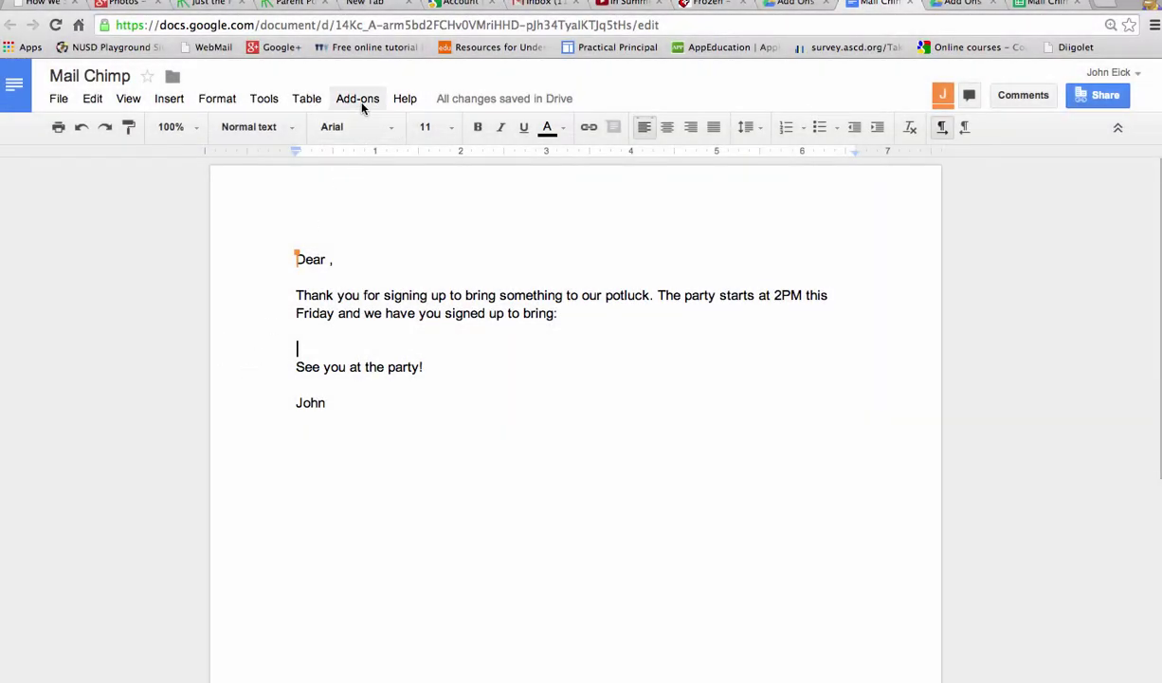
# Search the add-on store for 'mail chimp', install Merge by MailChimp and accept its permissions
pyautogui.click(358, 99)
pyautogui.click(364, 124)
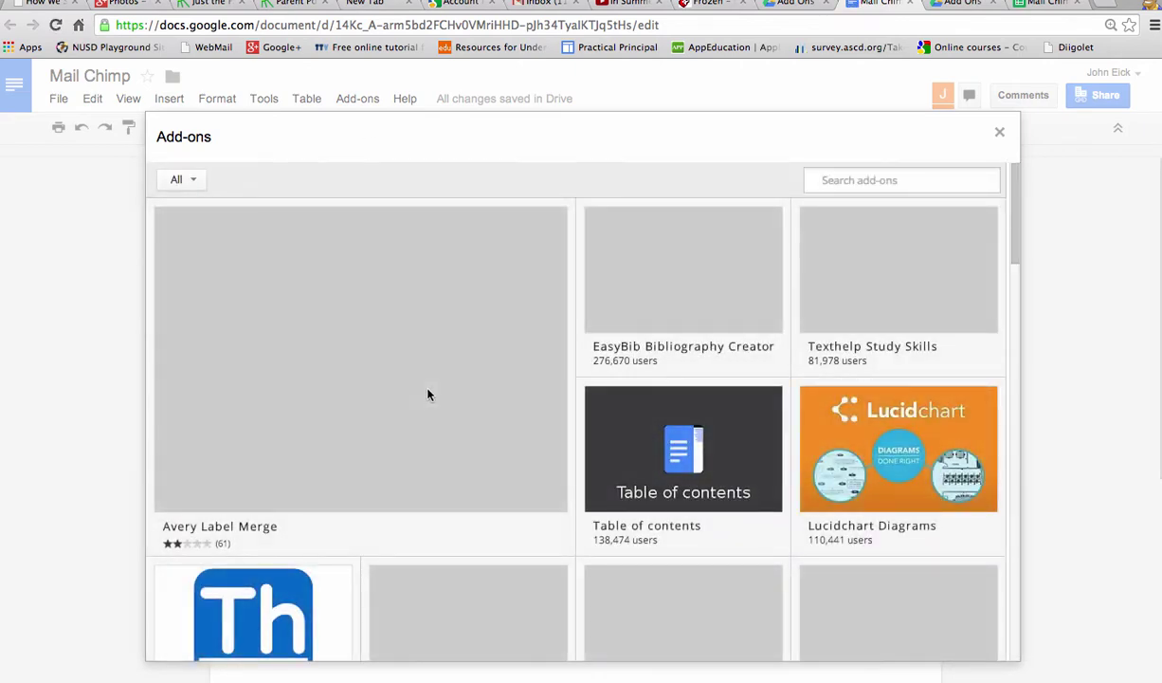
pyautogui.write('mail chimp')
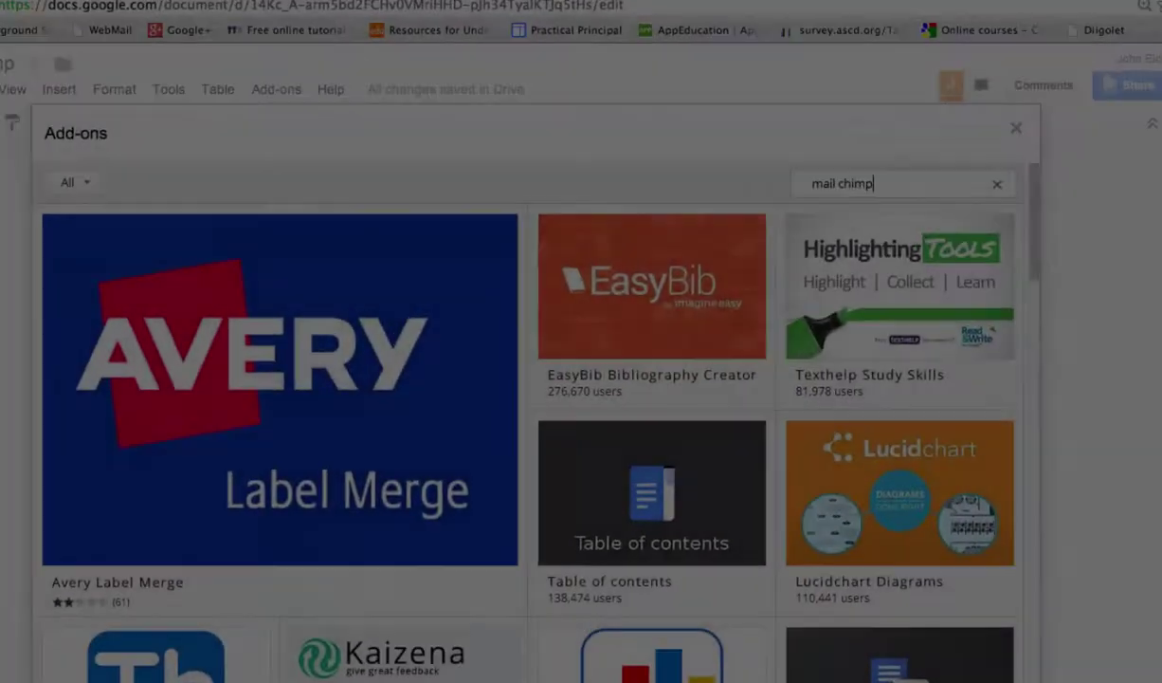
pyautogui.press('Return')
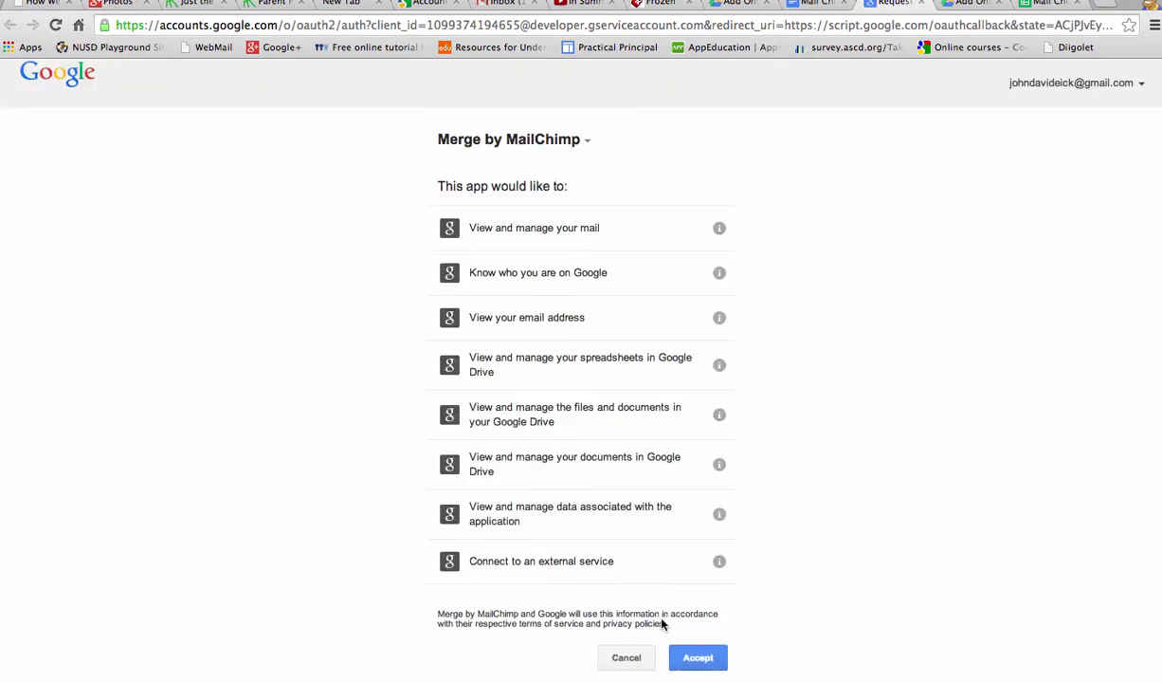
pyautogui.click(701, 658)
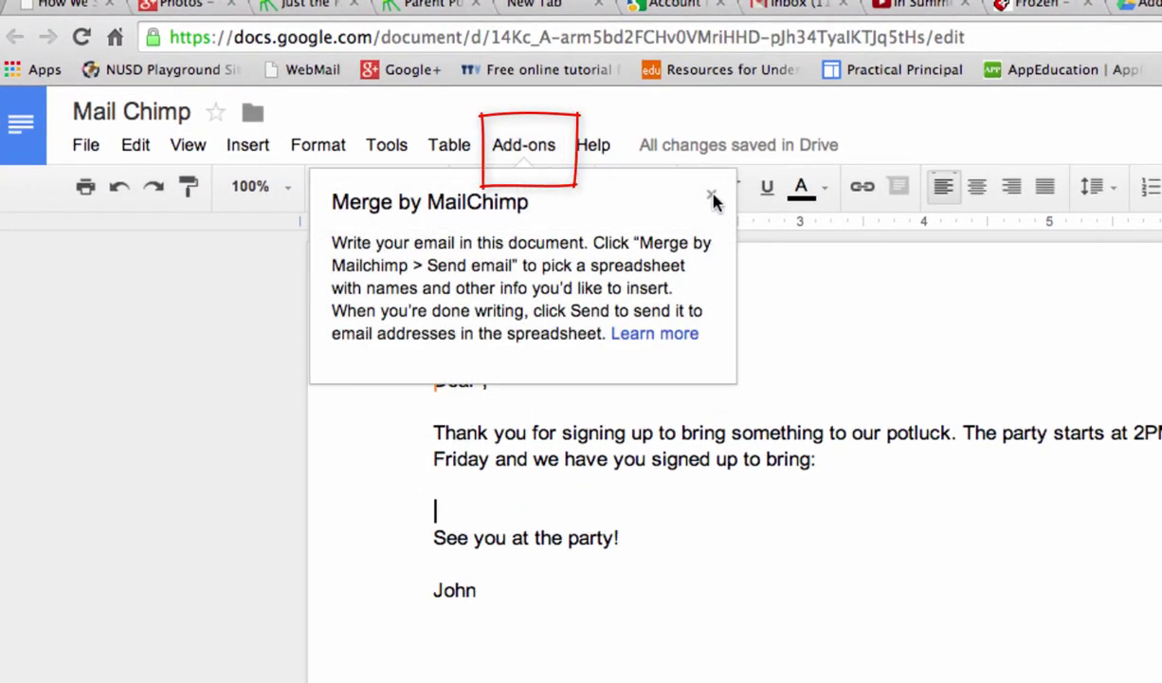
# Dismiss the MailChimp tip and start Merge by MailChimp's Send email to bring up the data source picker
pyautogui.click(709, 195)
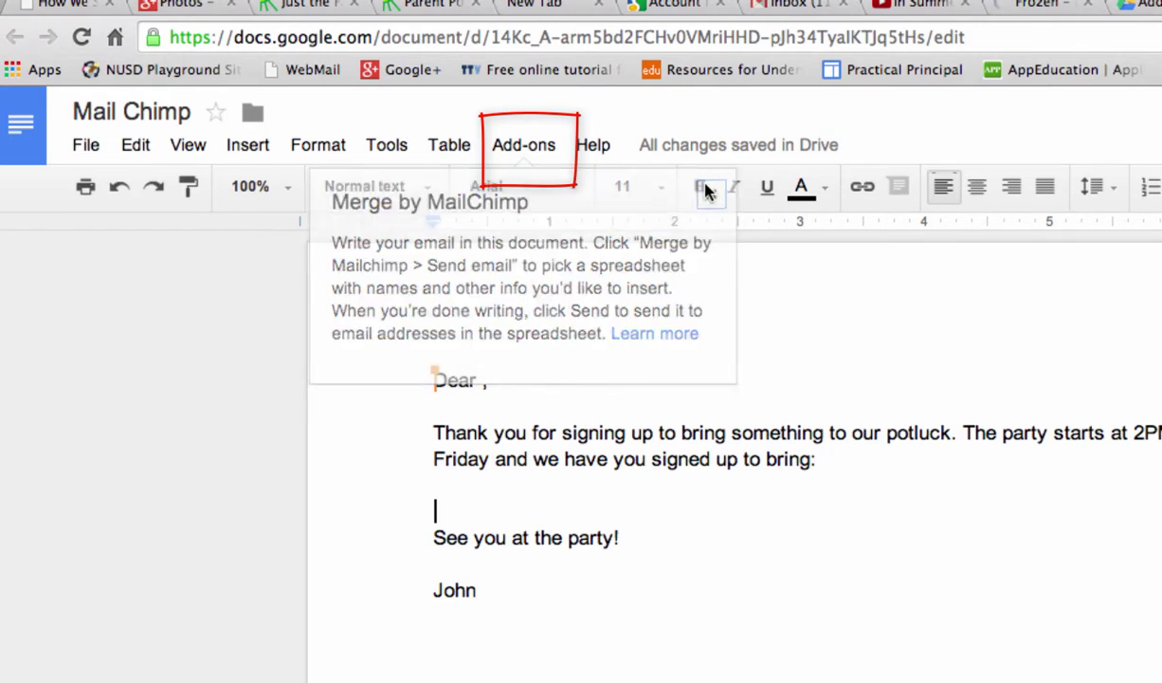
pyautogui.click(527, 147)
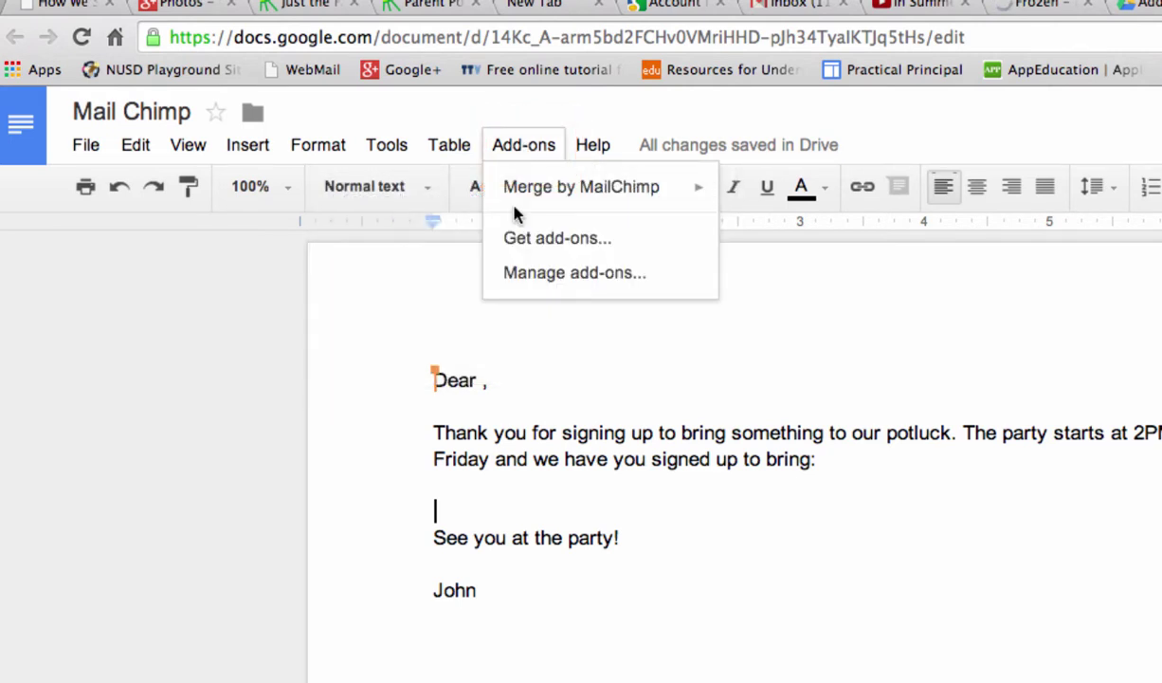
pyautogui.moveTo(630, 201)
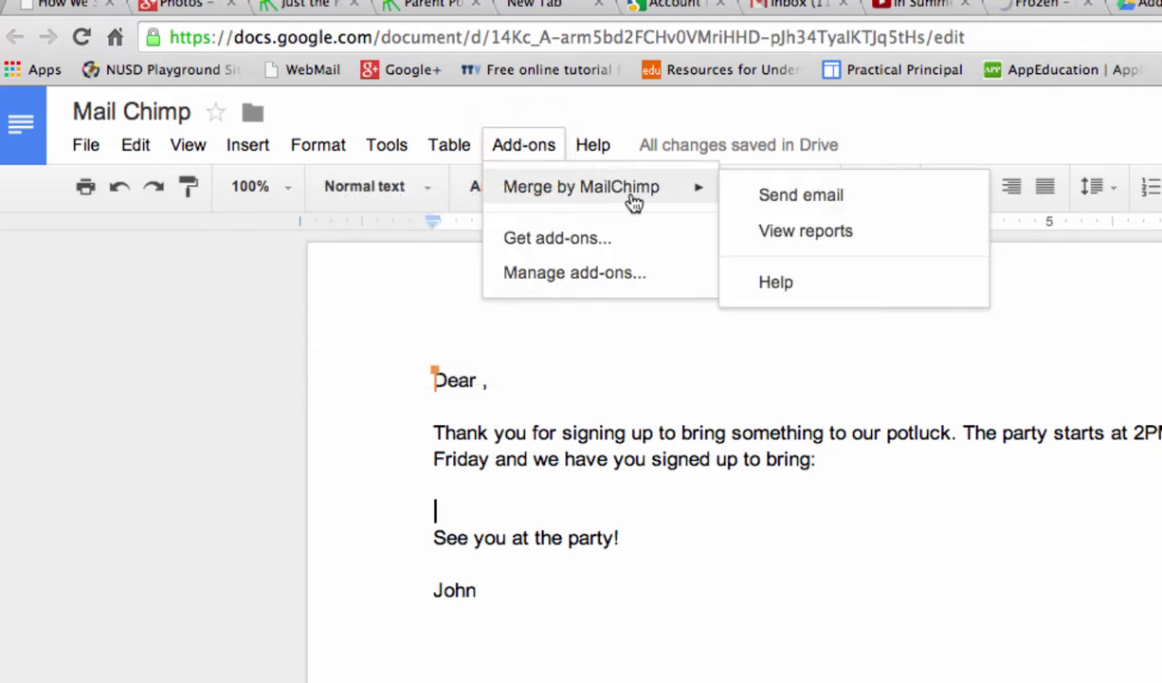
pyautogui.click(794, 198)
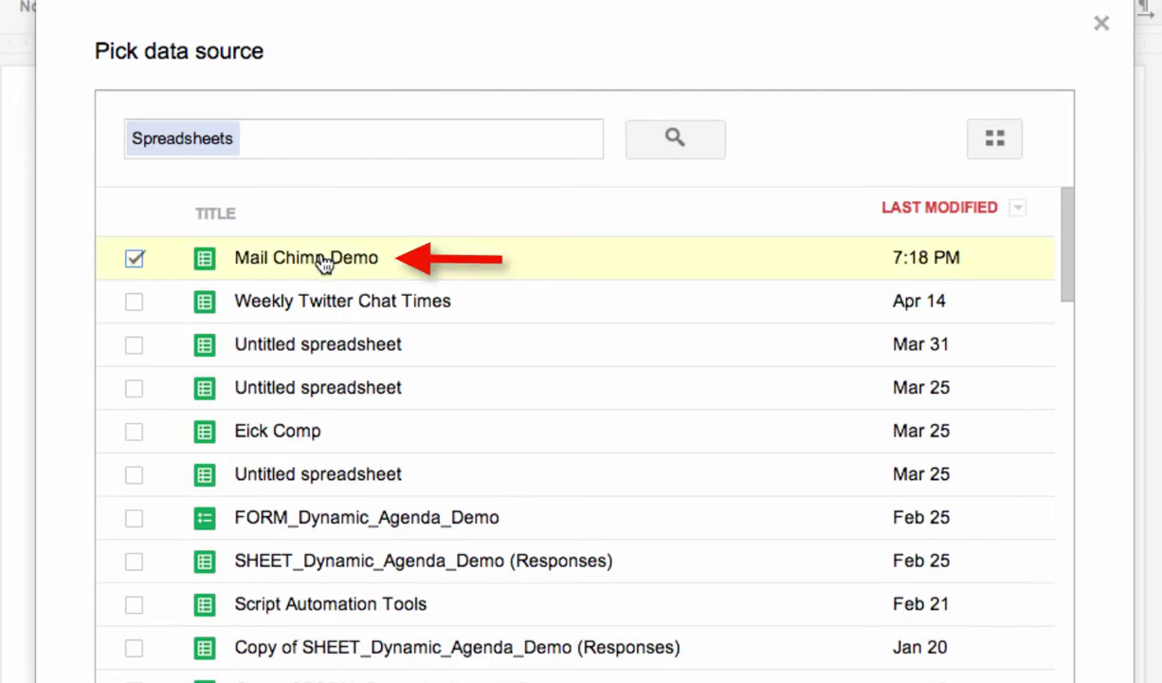
# Confirm Mail Chimp Demo as the source, using Sheet1, header row 1, rows 2–5, emails in column B
pyautogui.click(244, 667)
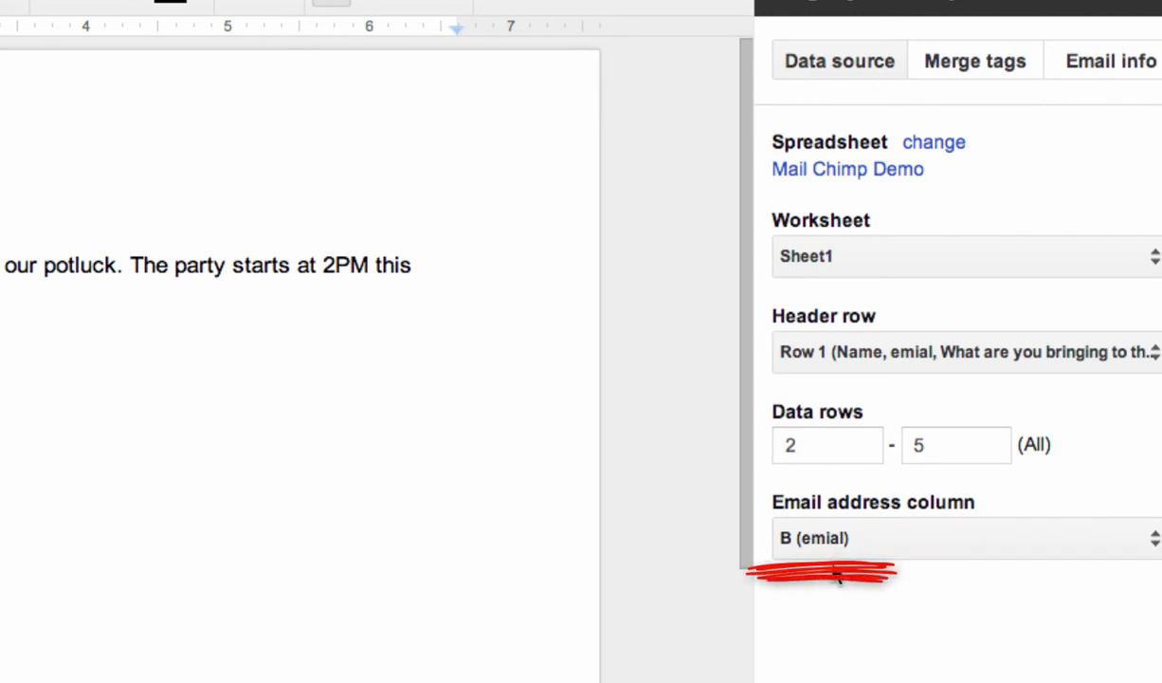
# Insert the *|Name|* merge tag after 'Dear' and remove the extra space before the comma
pyautogui.click(966, 71)
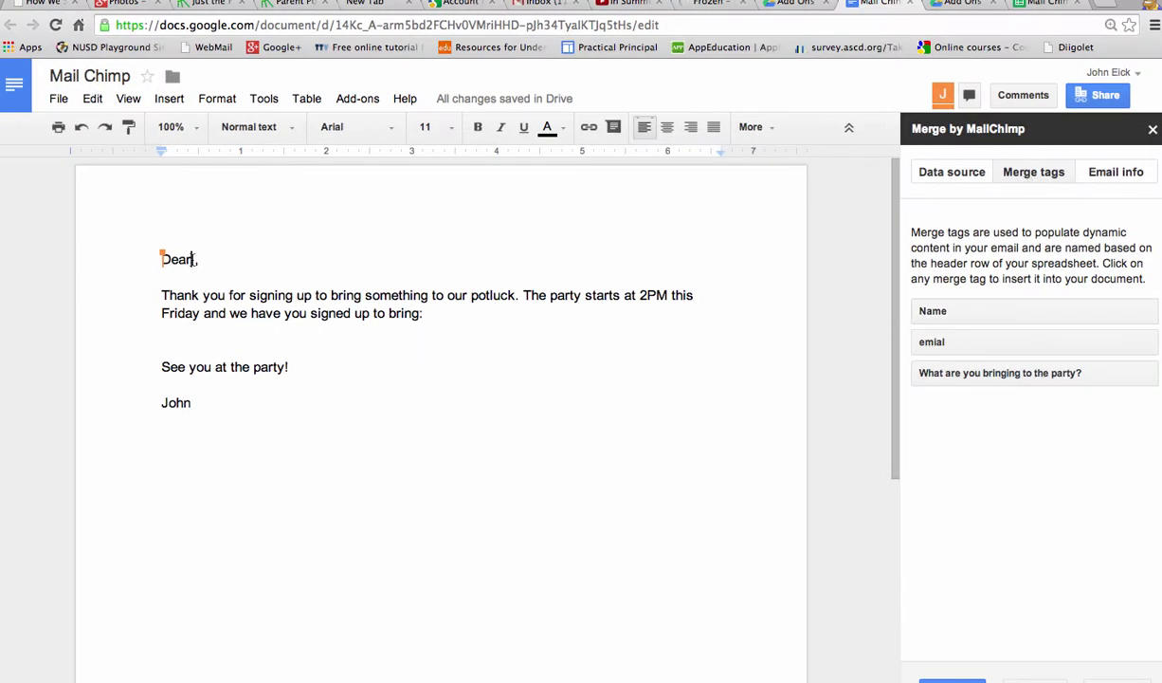
pyautogui.click(964, 318)
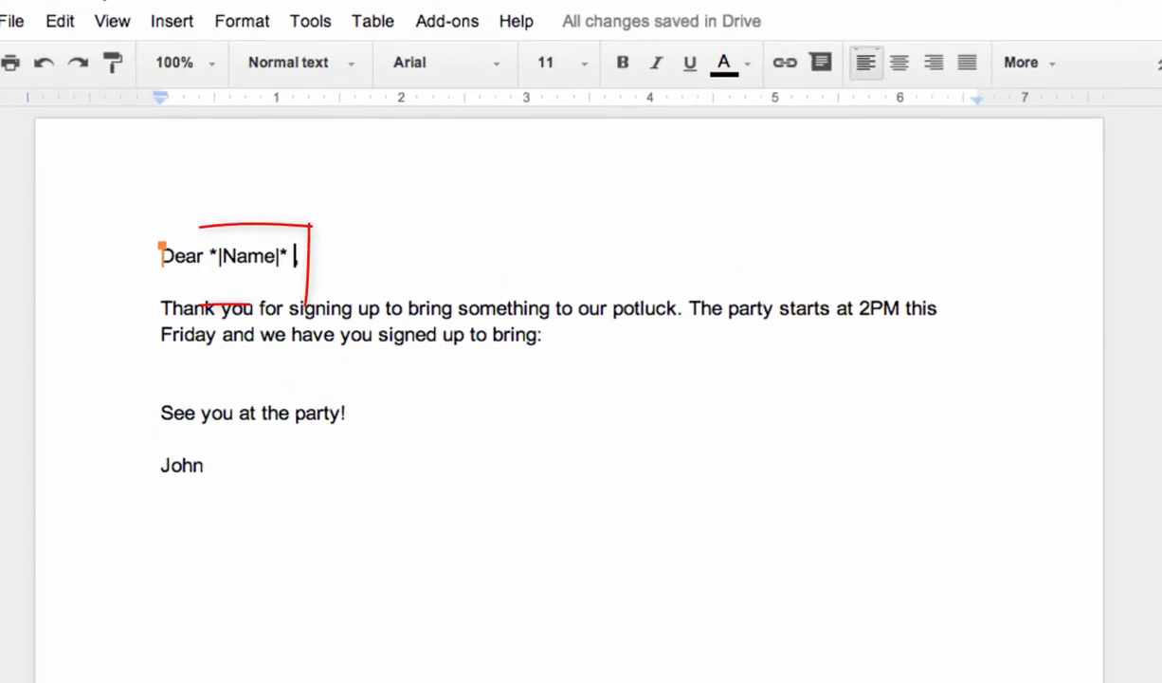
pyautogui.press('Delete')
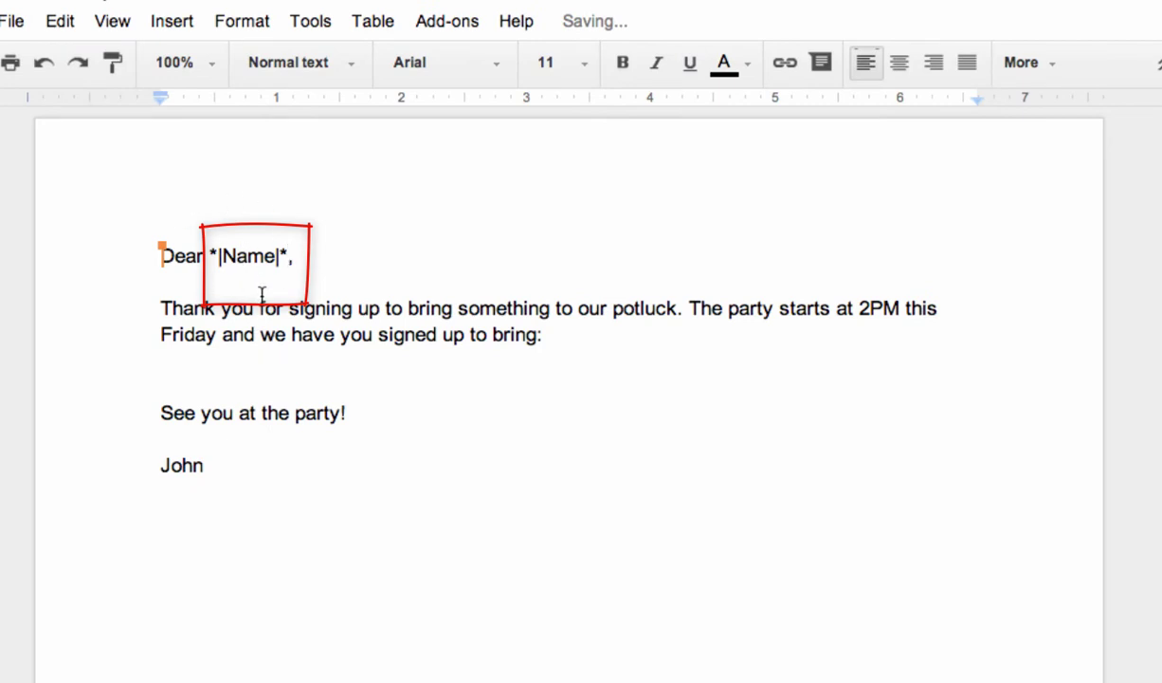
# Put the party-item *|Column C|* merge tag on its own line below 'signed up to bring:'
pyautogui.click(207, 371)
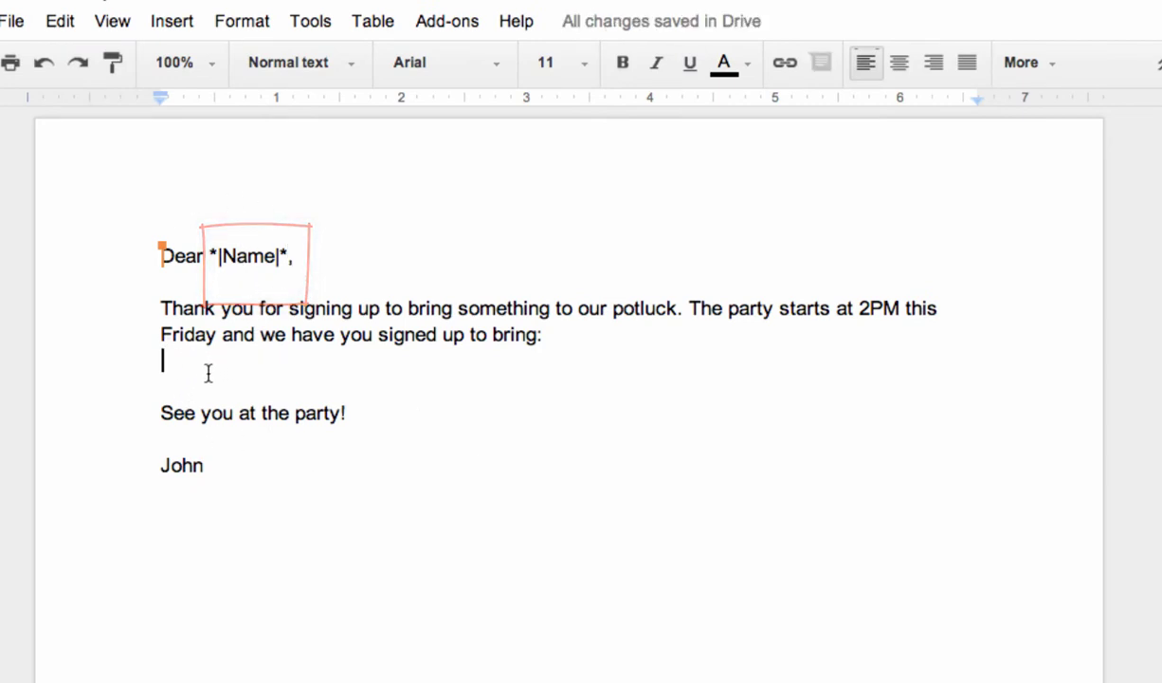
pyautogui.press('Return')
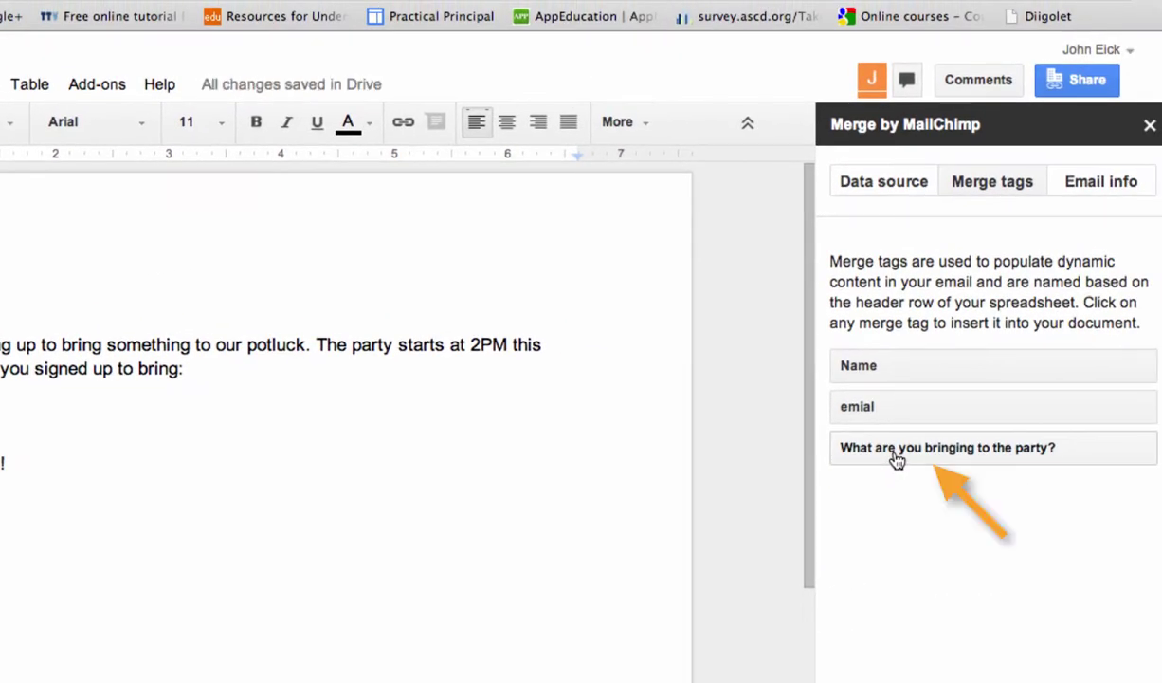
pyautogui.click(895, 447)
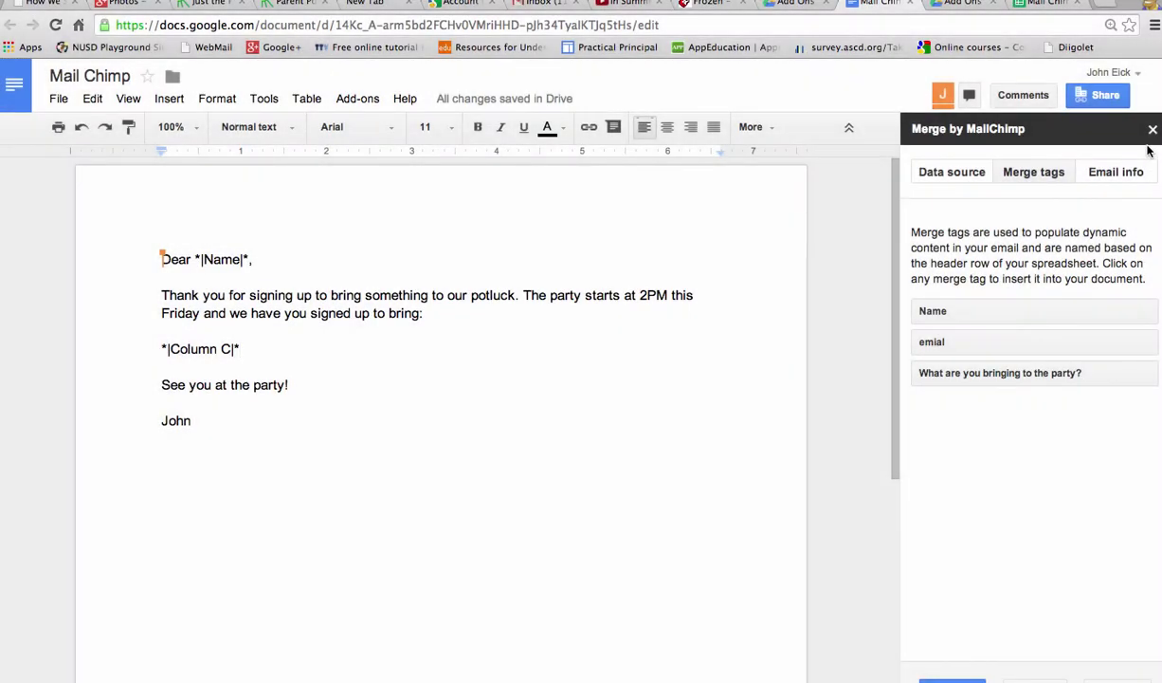
# In Email info, enter the sender's From name and set the subject to 'Potluck Sign Up'
pyautogui.click(1132, 173)
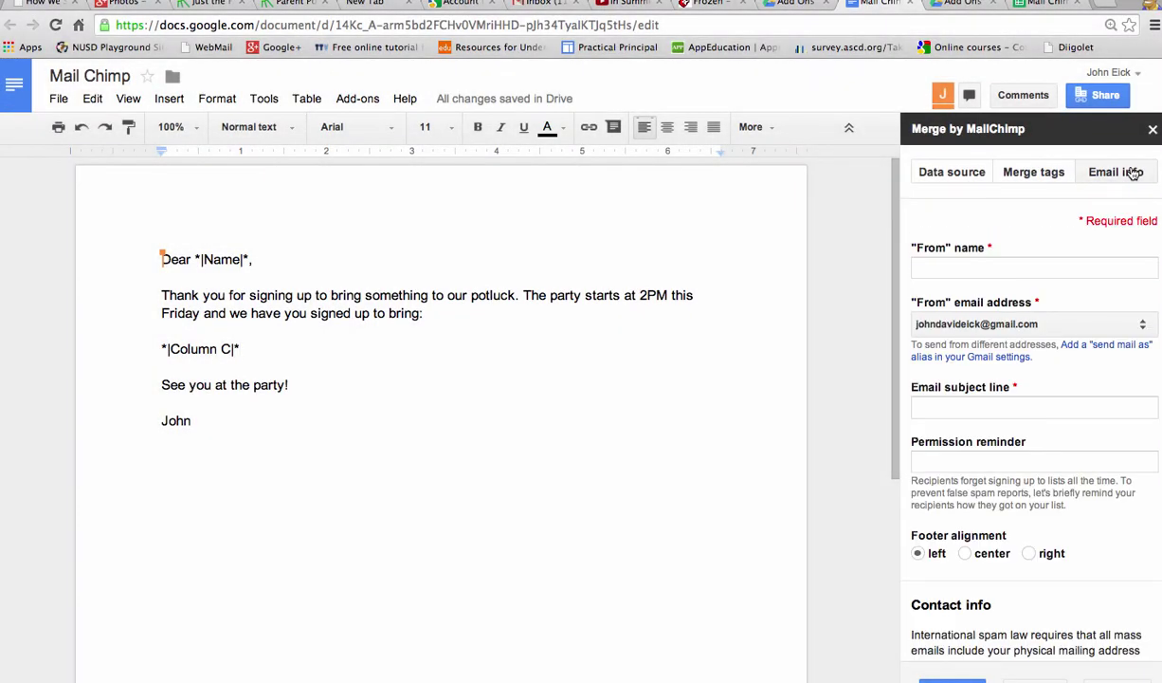
pyautogui.click(961, 267)
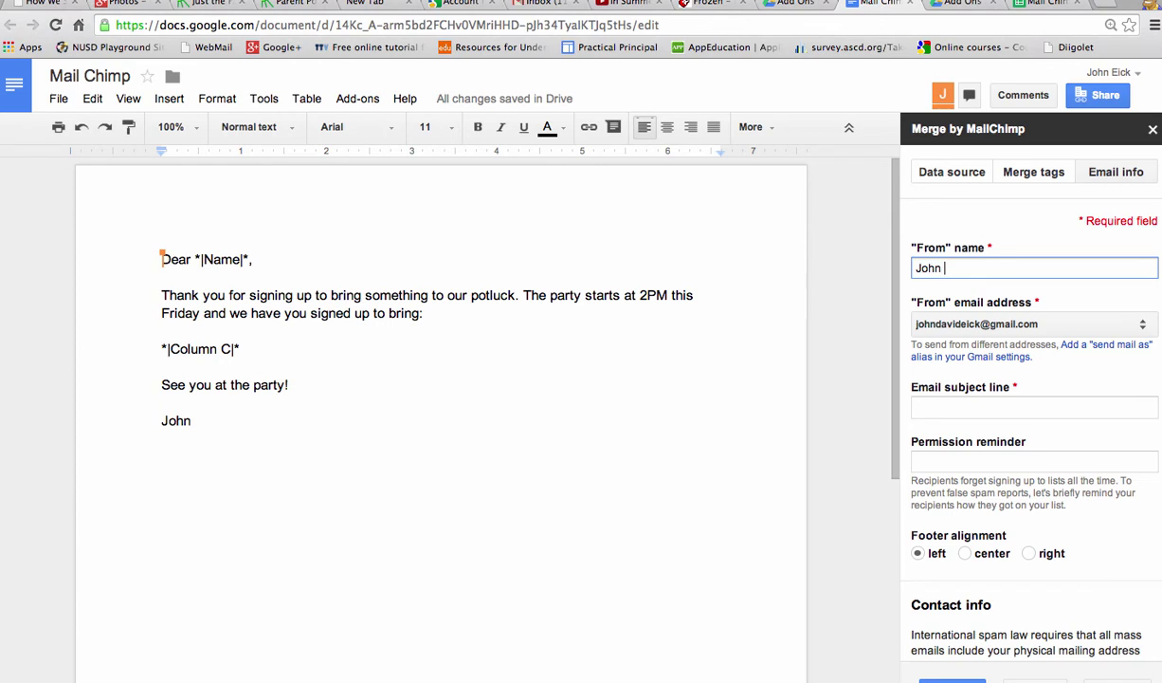
pyautogui.write('John')
pyautogui.click(970, 408)
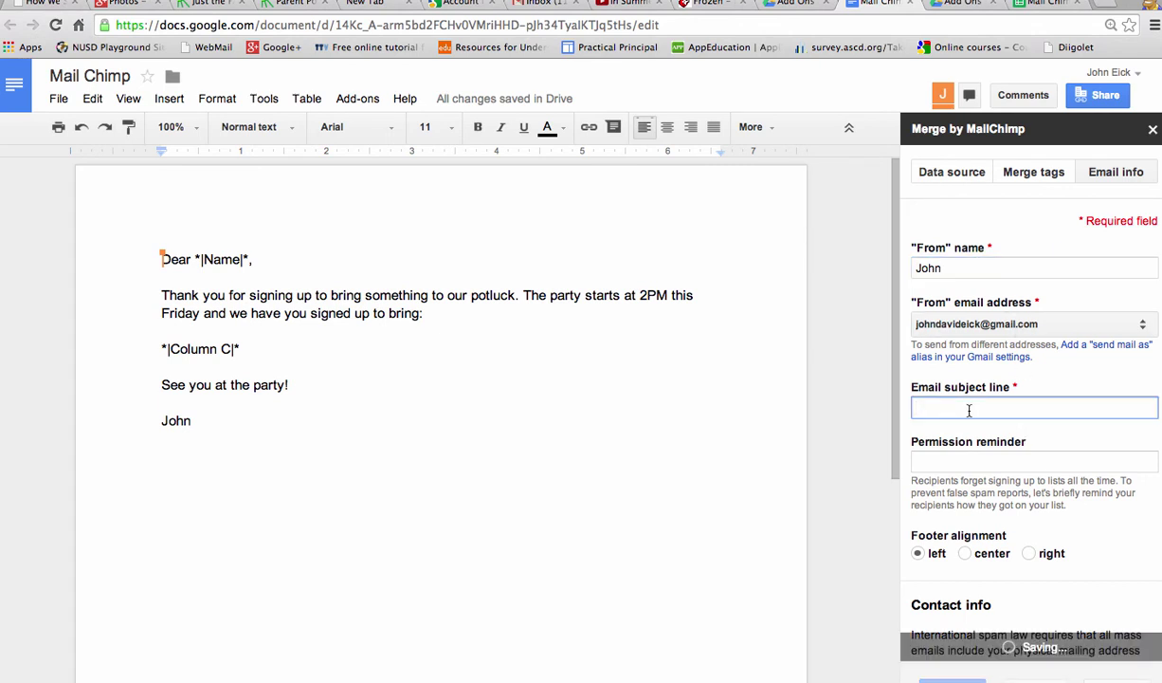
pyautogui.write('Potluck Sign Up')
# Paste the potluck permission reminder, centre the footer, and go to the organization contact field
pyautogui.press('Tab')
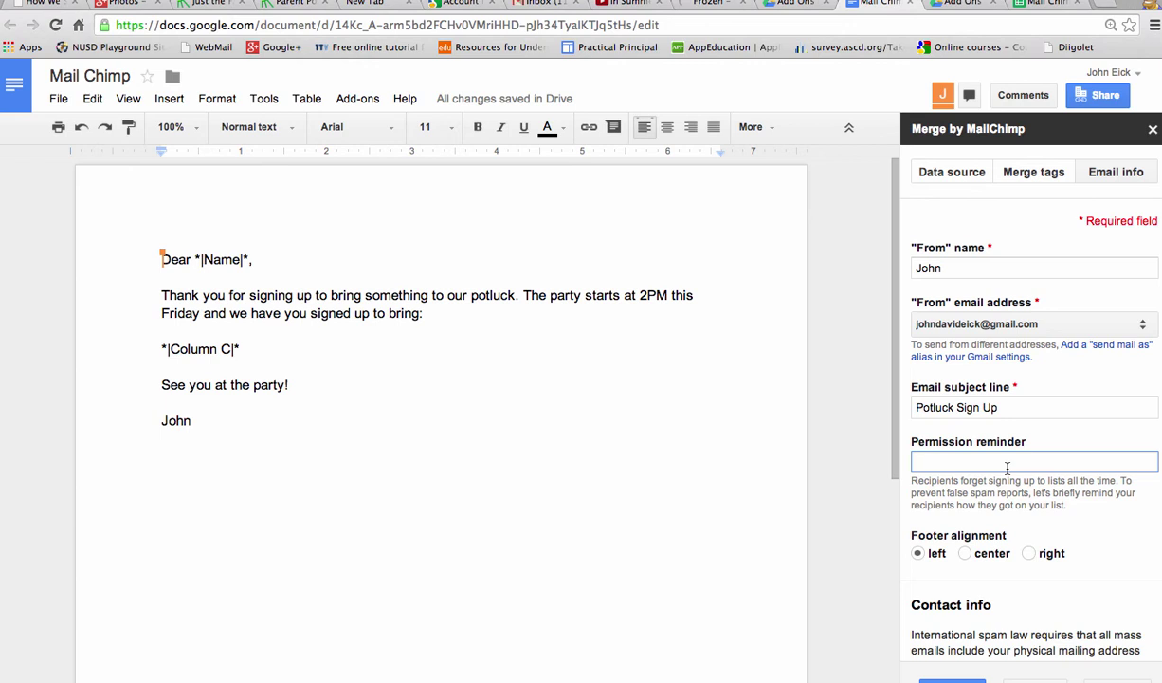
pyautogui.press('super+v')
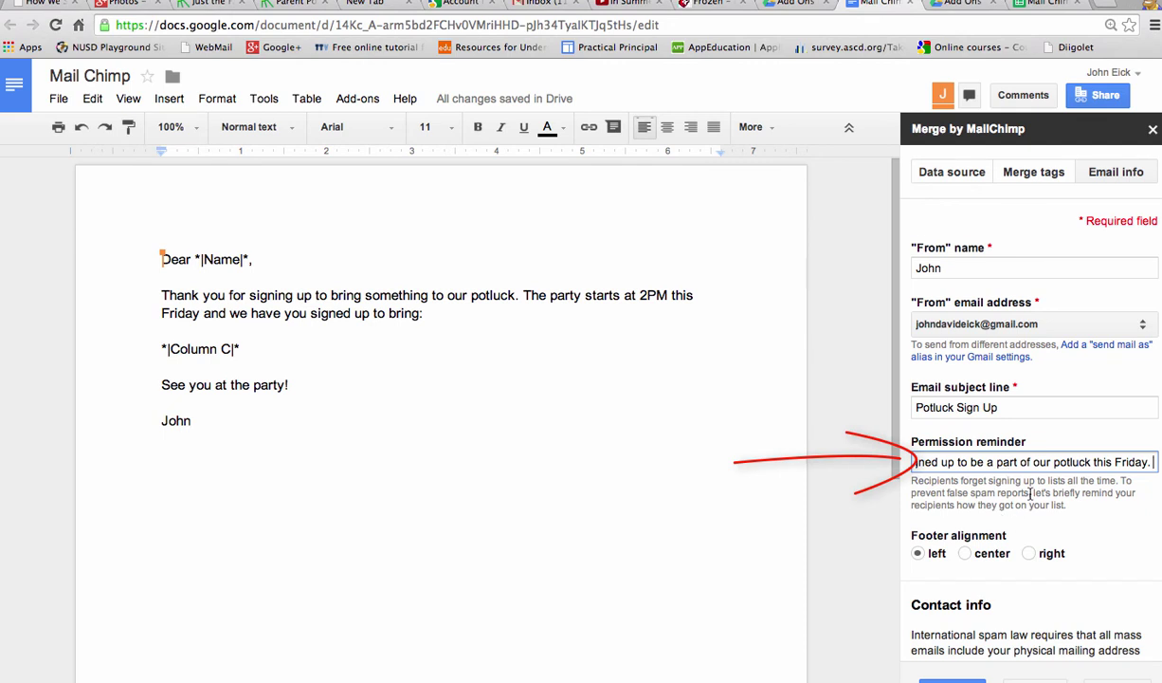
pyautogui.click(964, 553)
pyautogui.scroll(-2, 976, 583)
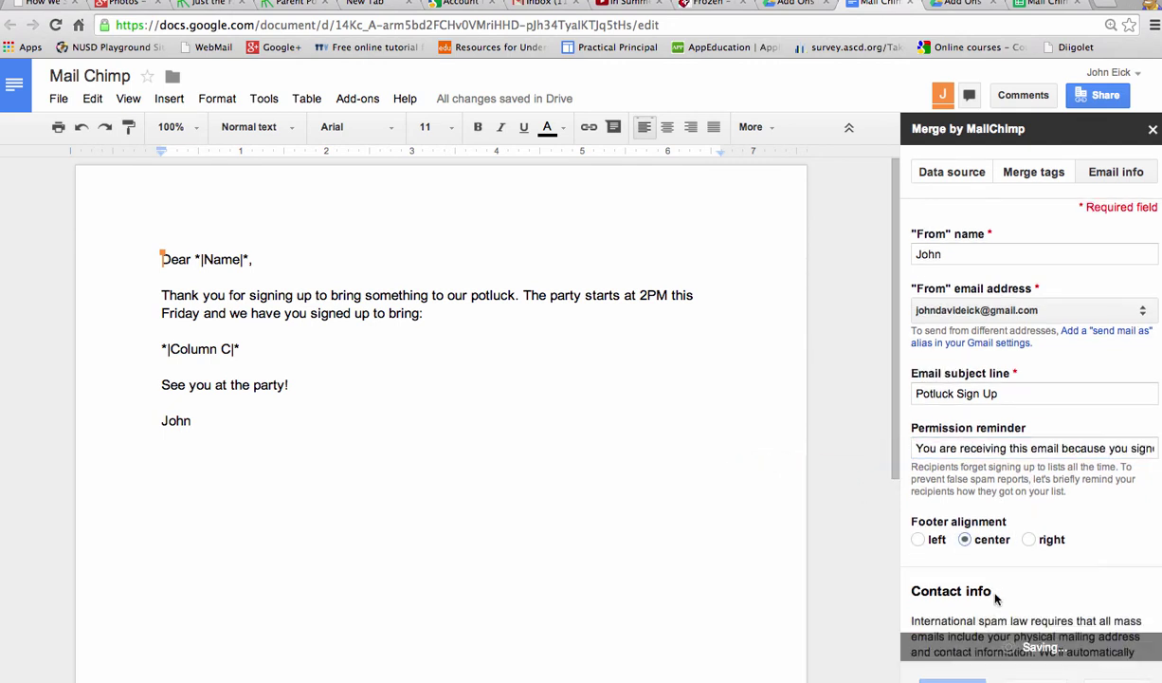
pyautogui.scroll(-3, 994, 594)
pyautogui.click(1019, 522)
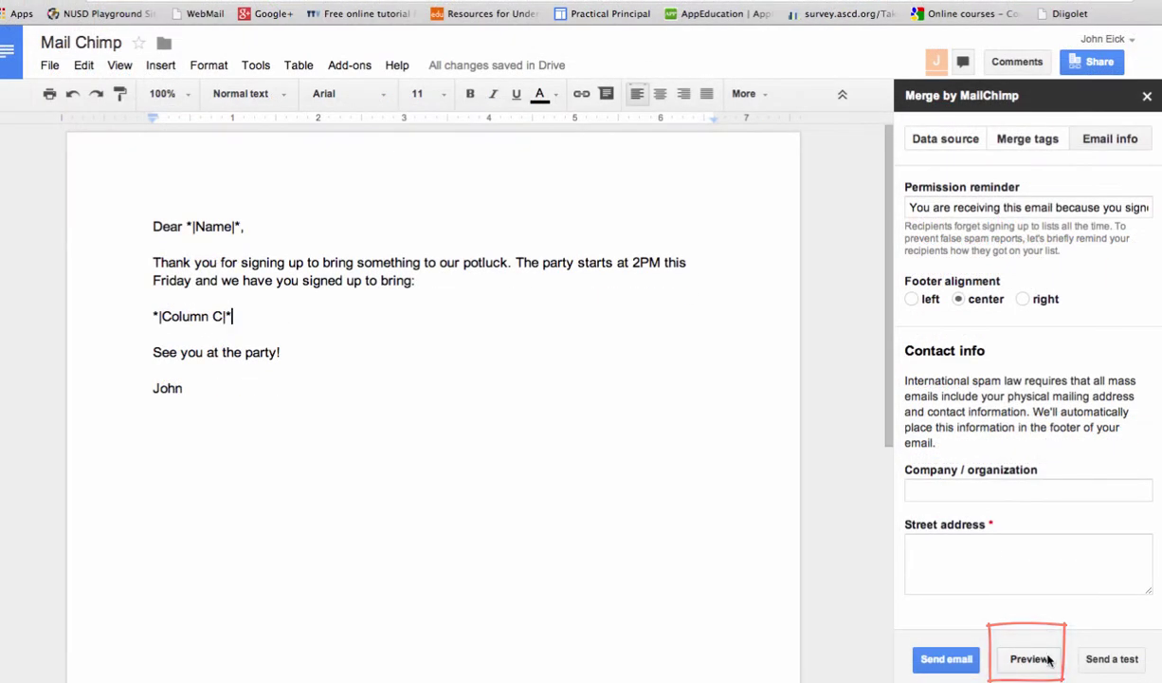
pyautogui.click(1047, 658)
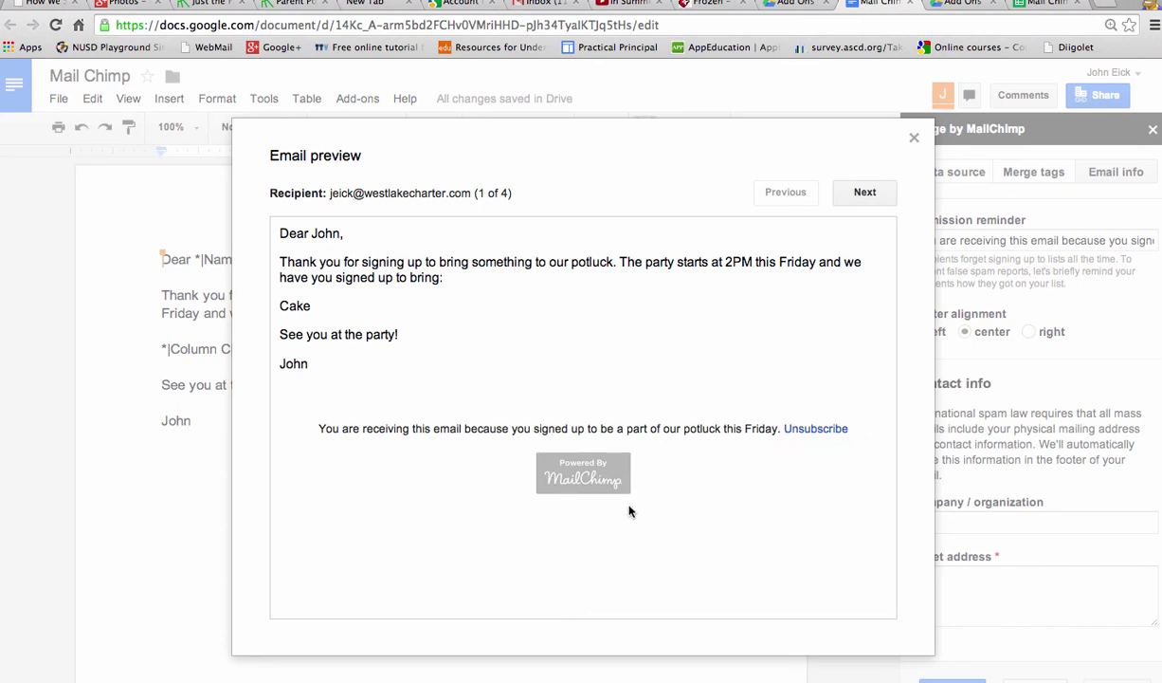
pyautogui.click(876, 201)
pyautogui.click(876, 201)
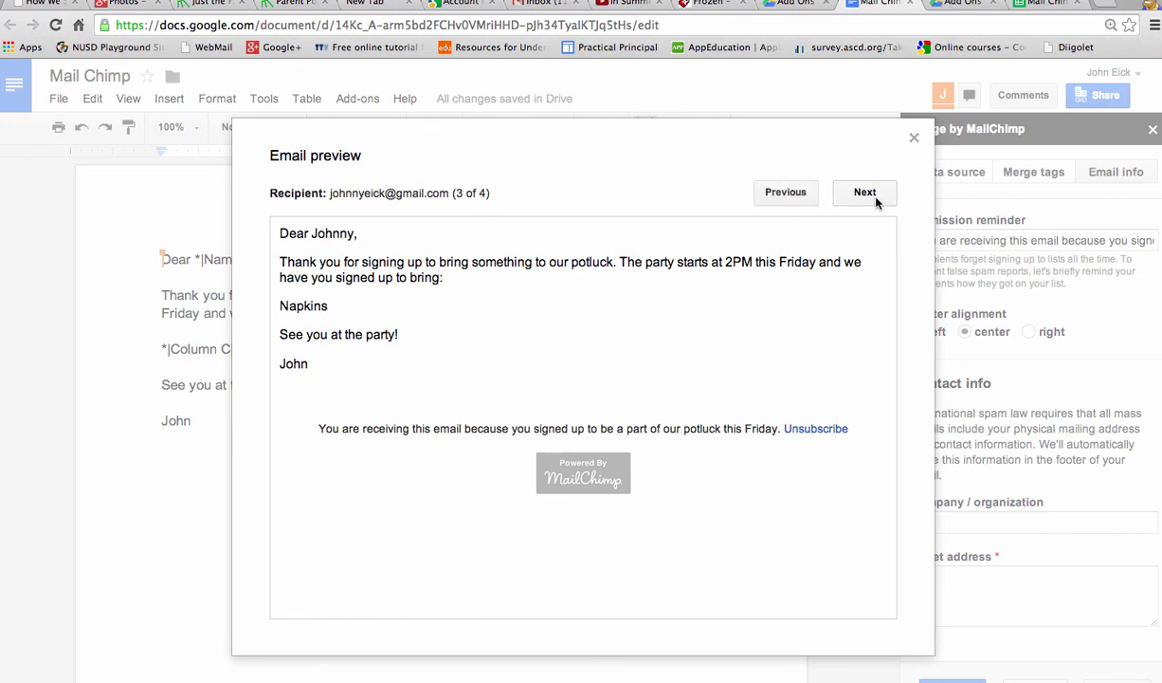
pyautogui.click(913, 138)
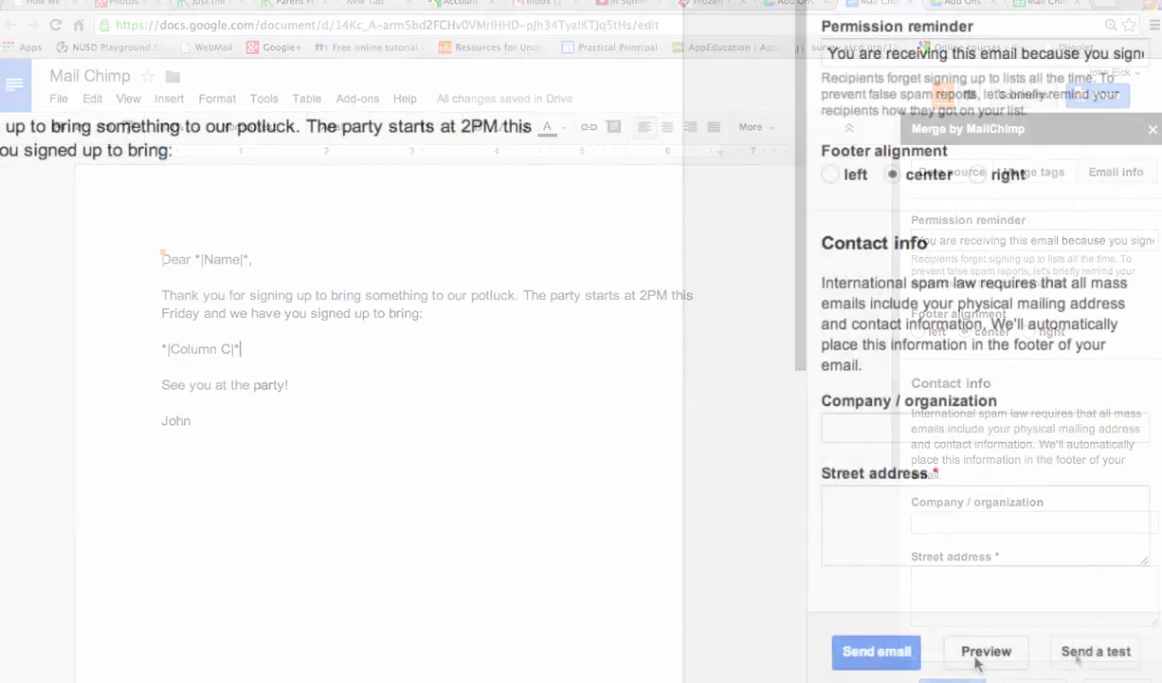